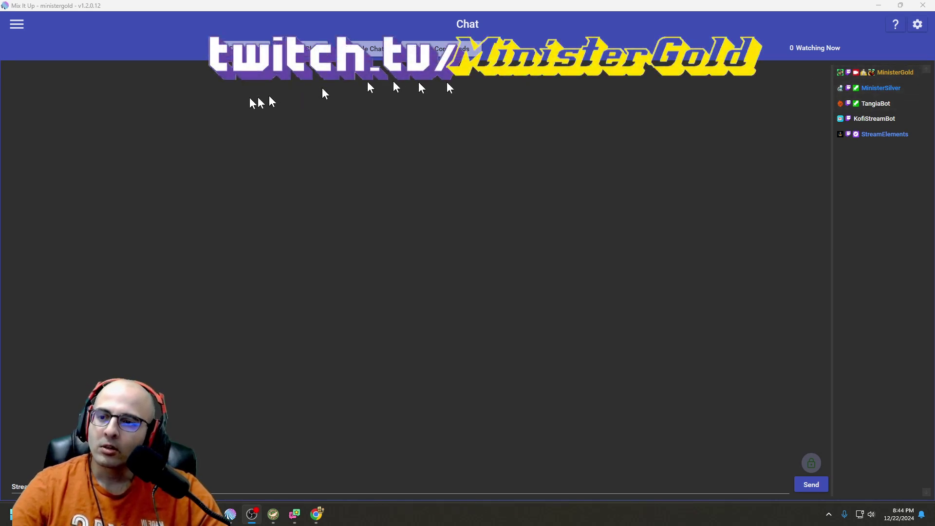
Open the About page to check the installed application version
left_click(22, 28)
scroll(39, 393, "down", 2)
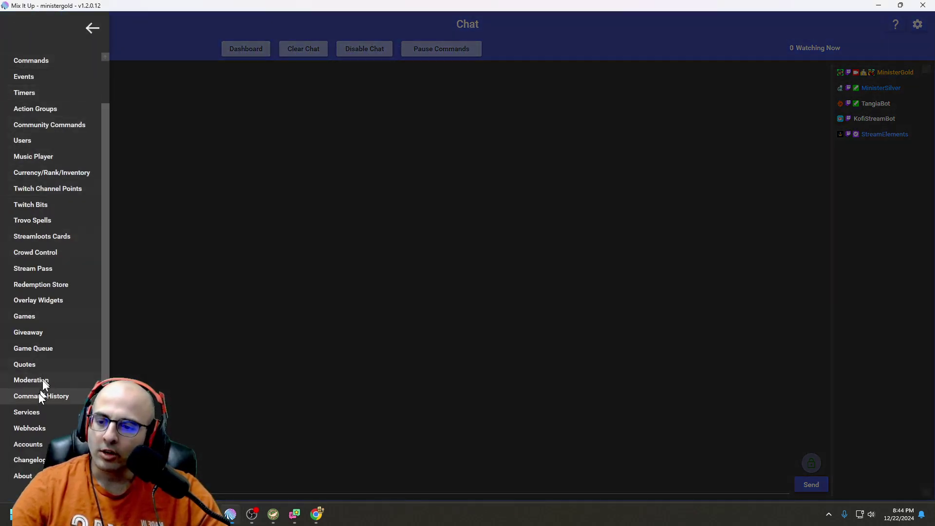
left_click(34, 473)
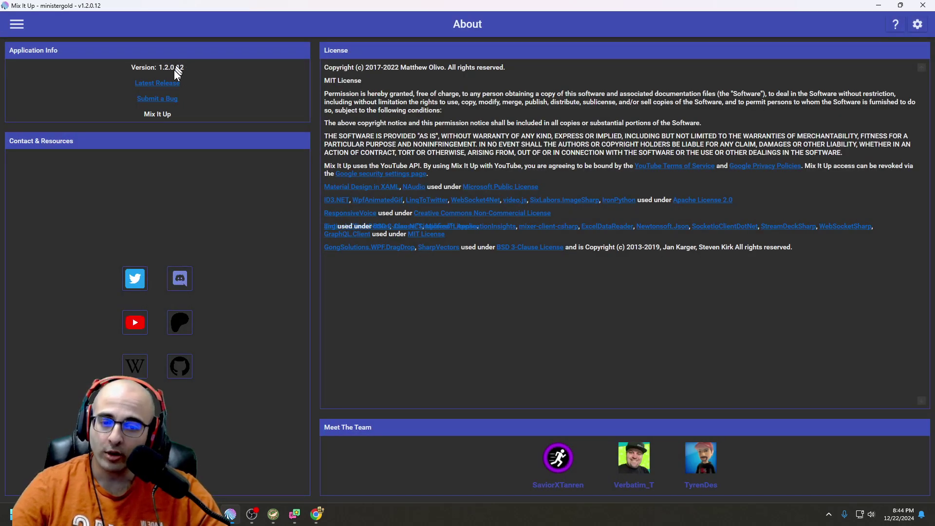
Open the Goal overlay widget for editing, move its editor window out of the way, and enable the widget
left_click(20, 28)
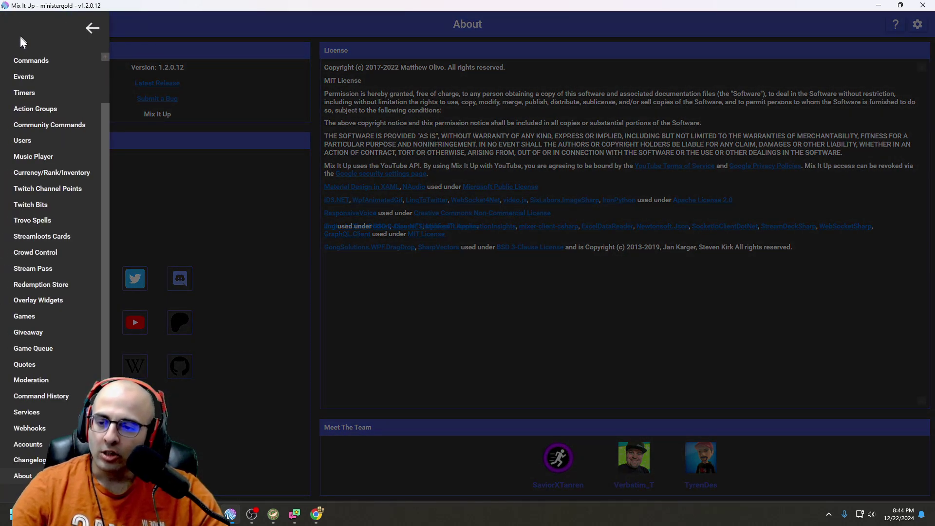
left_click(31, 300)
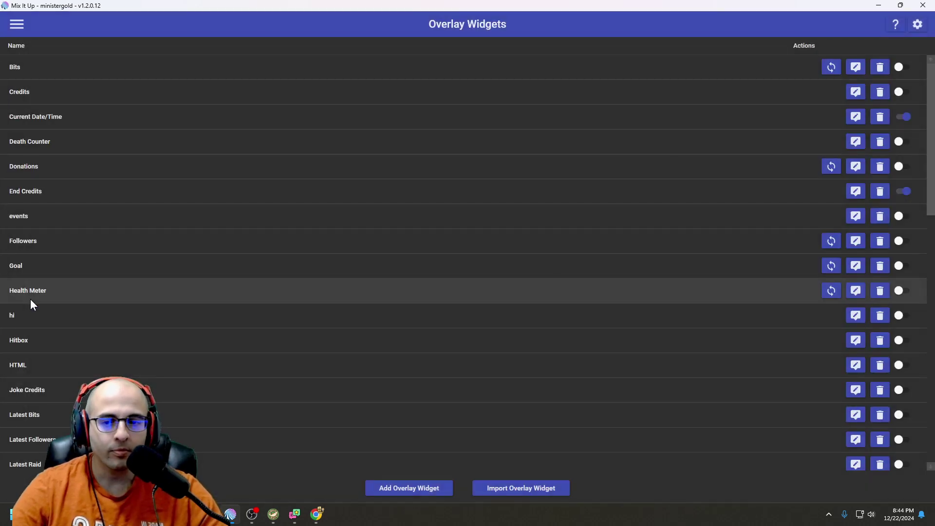
scroll(125, 297, "down", 10)
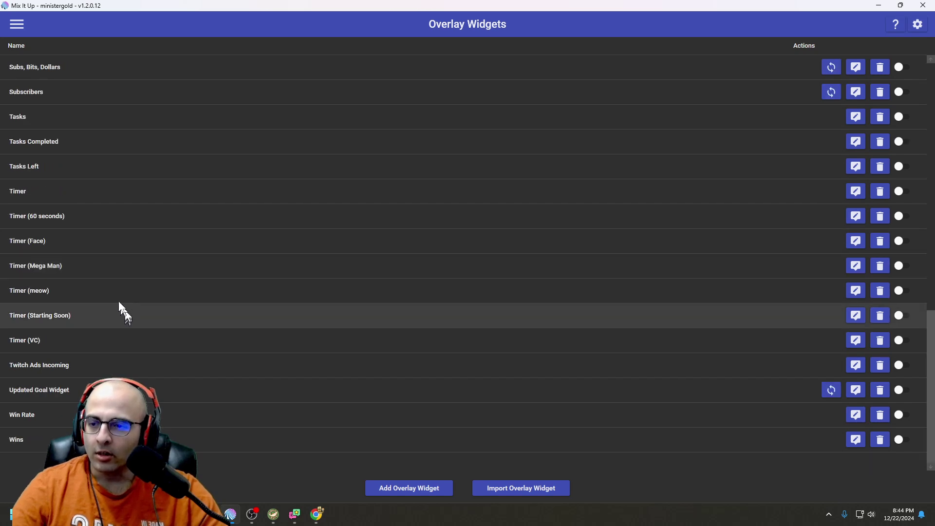
scroll(119, 309, "up", 9)
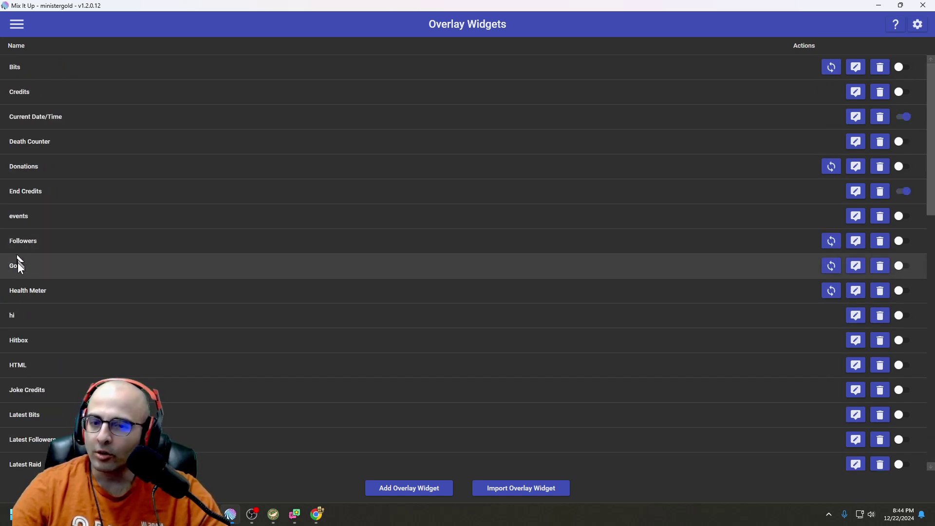
left_click(855, 268)
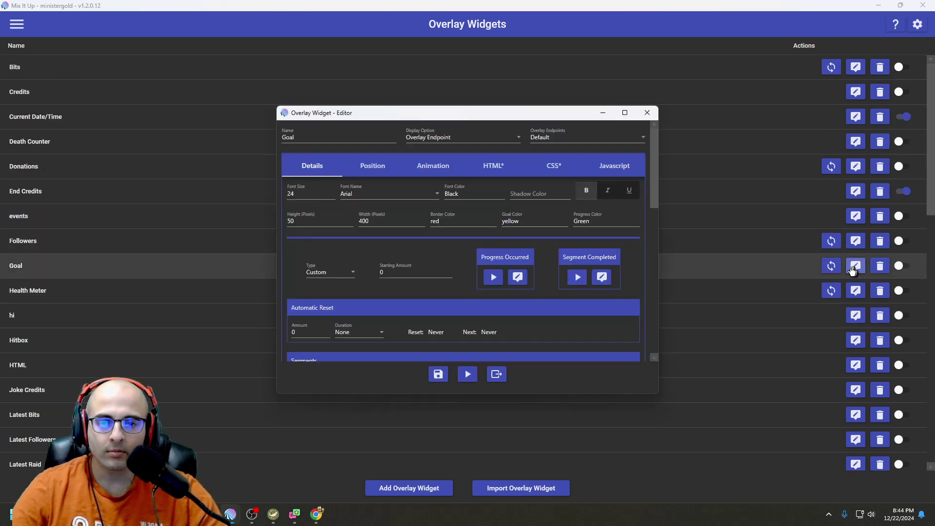
left_click_drag(462, 107, 460, 17)
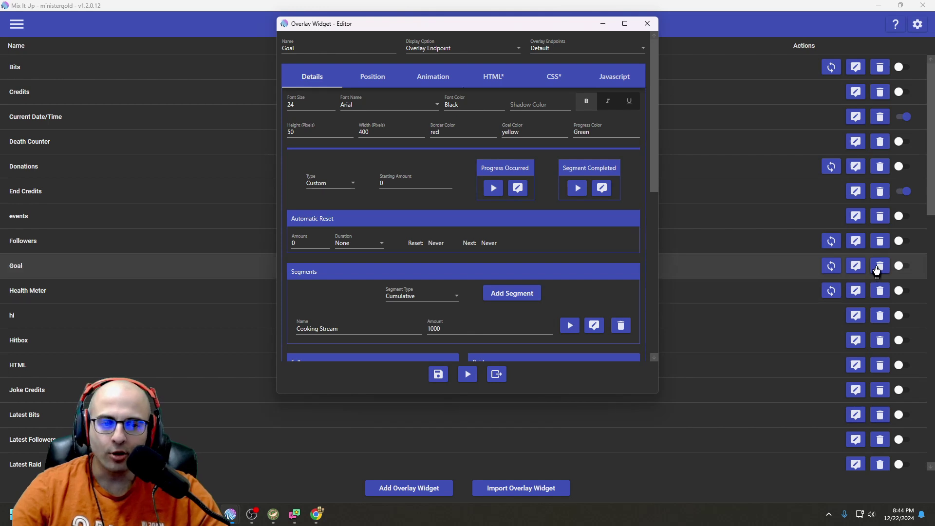
left_click(900, 265)
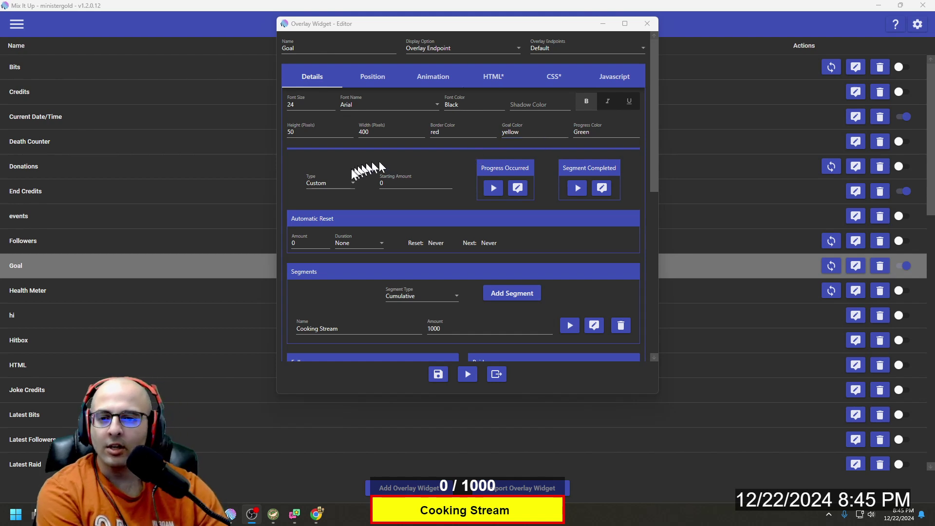
Review the goal types available for the Goal widget, keeping Custom selected
left_click(336, 182)
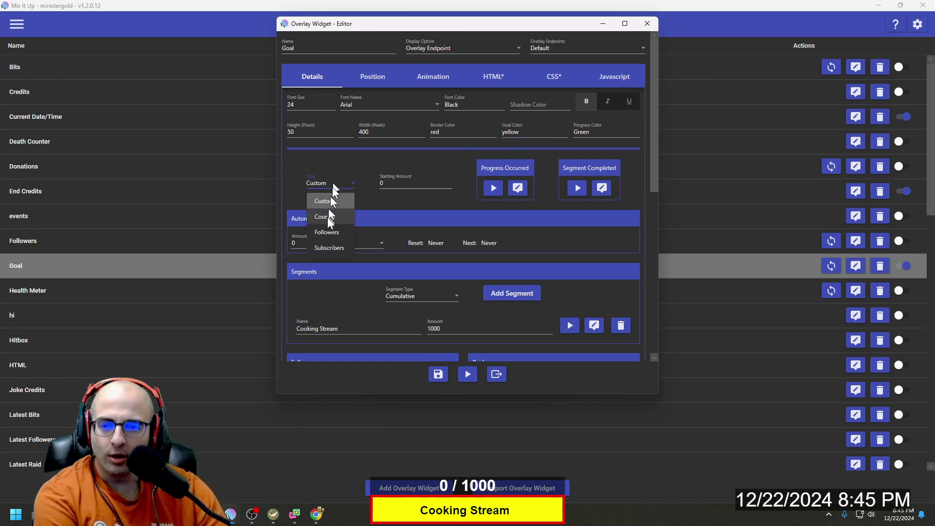
left_click(313, 156)
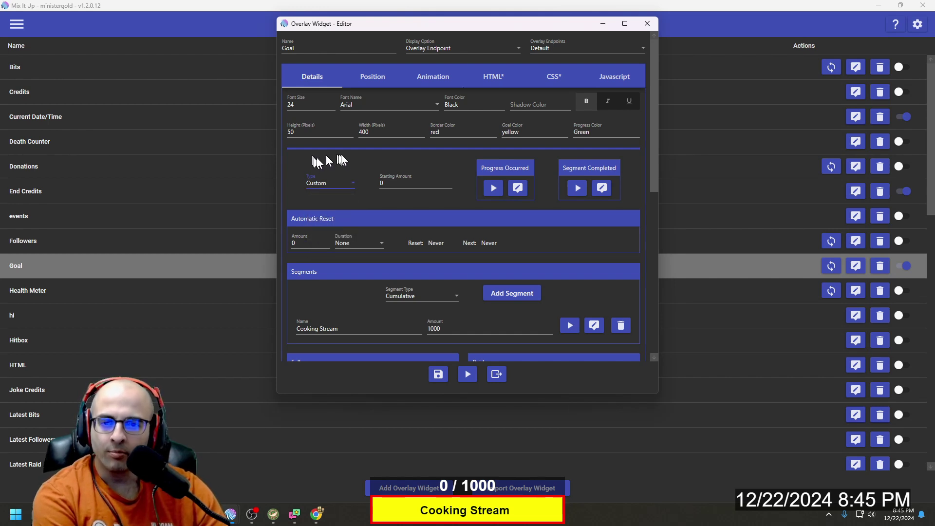
scroll(350, 161, "down", 1)
scroll(349, 160, "up", 1)
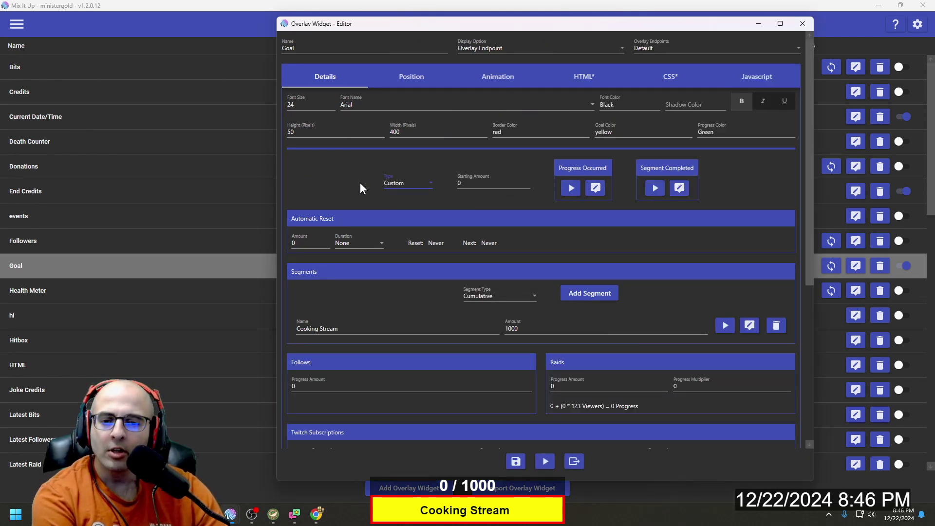
Set the Goal widget's Tier 1 progress amount for Twitch subscriptions to 3
scroll(359, 183, "down", 3)
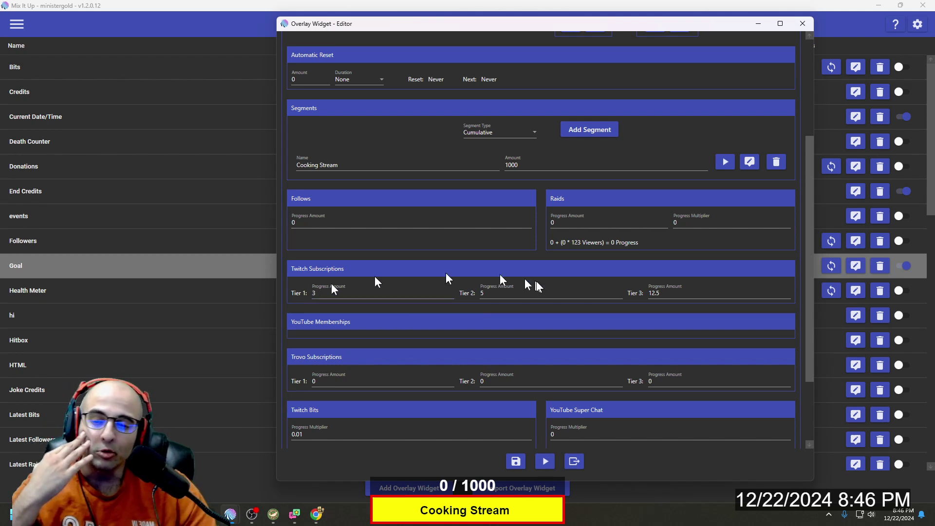
scroll(378, 322, "down", 3)
scroll(507, 358, "down", 1)
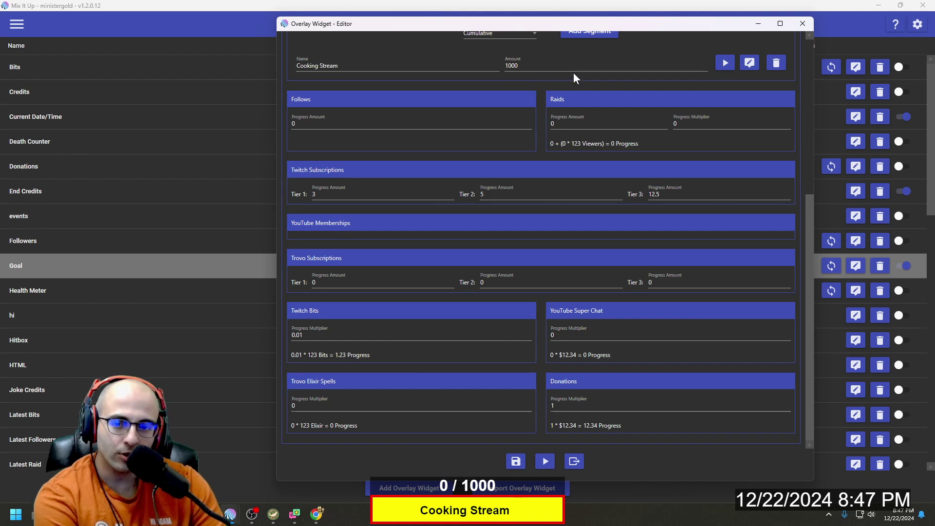
double_click(316, 195)
type("3")
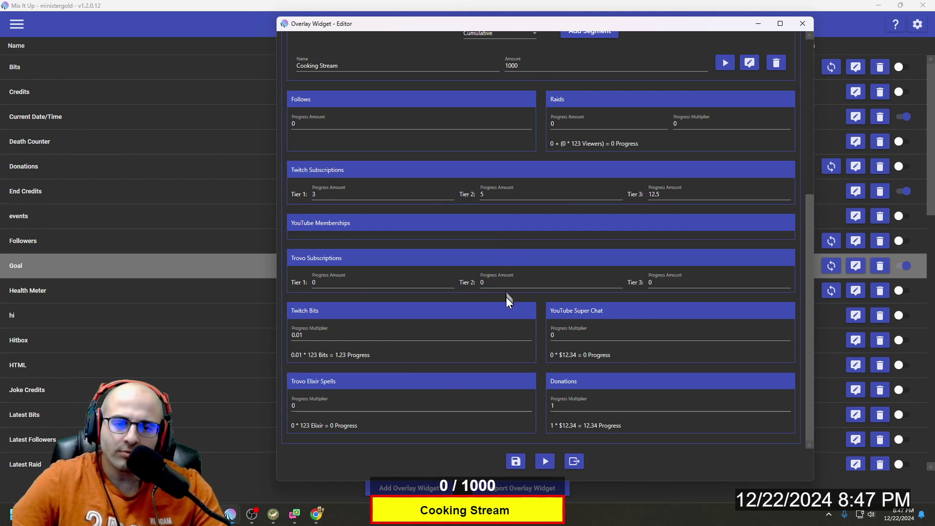
Review the Goal widget's position settings and its HTML, including the goal-number-text div
scroll(507, 300, "up", 10)
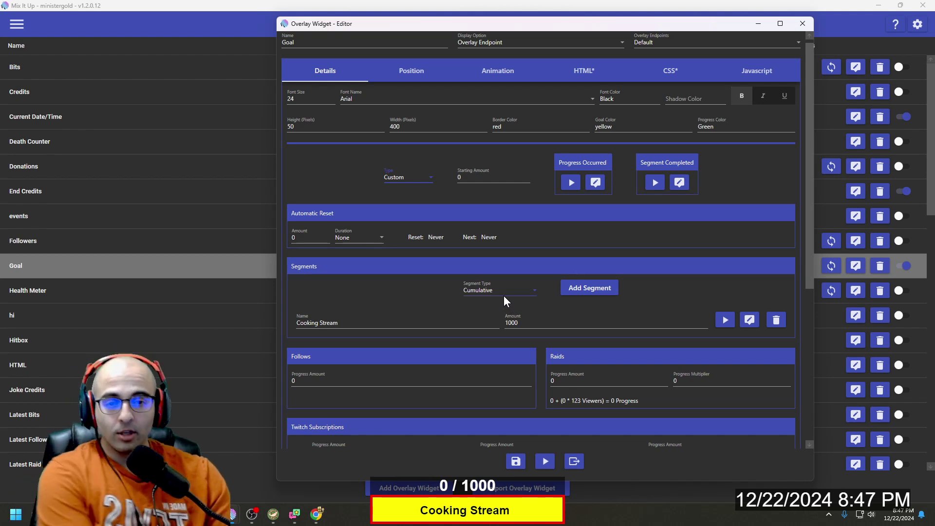
left_click(420, 74)
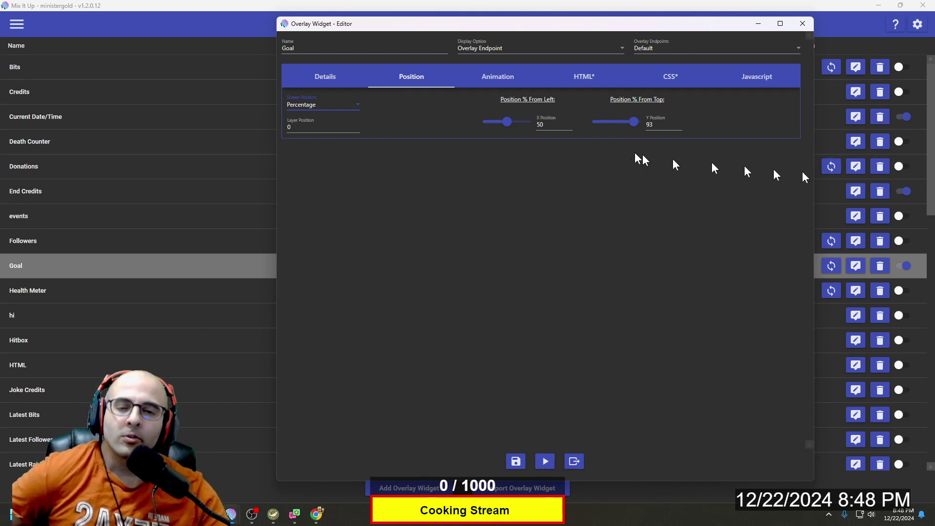
left_click(591, 76)
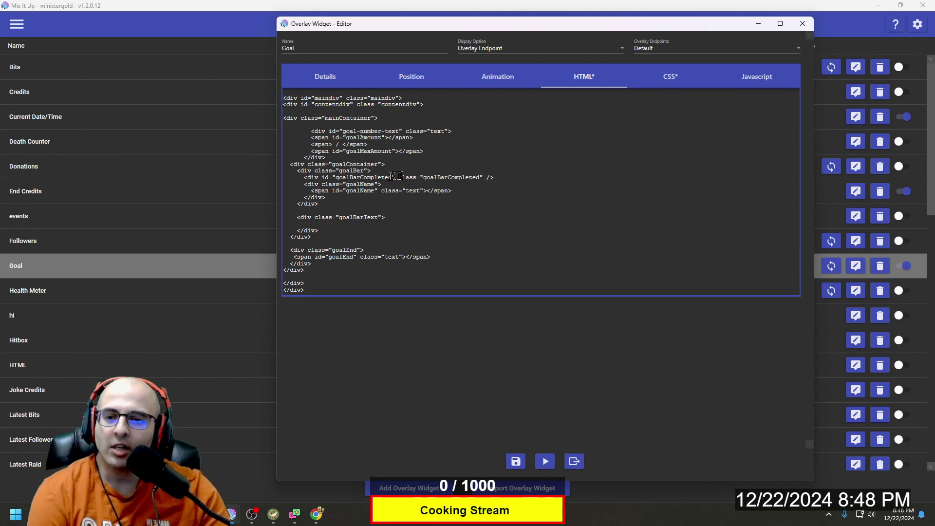
left_click_drag(311, 132, 460, 132)
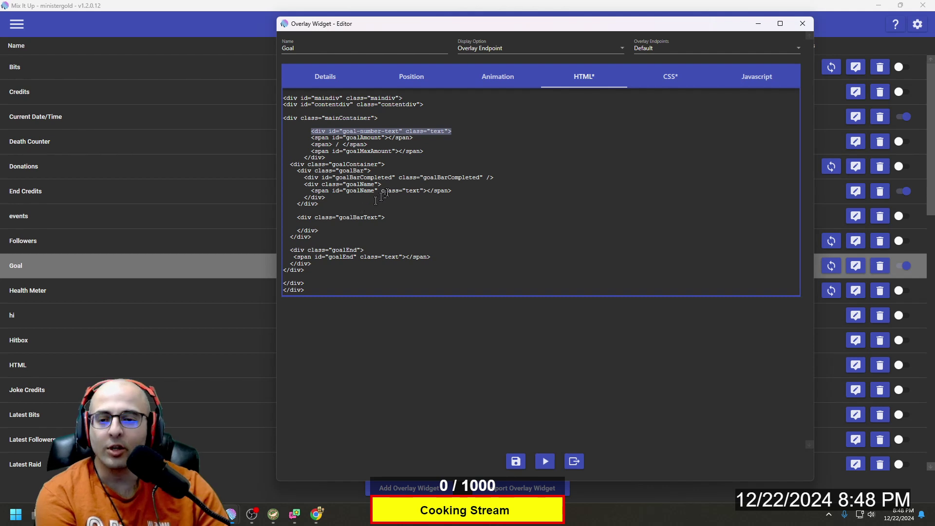
left_click_drag(335, 99, 378, 270)
left_click(386, 278)
Inspect the #goal-number-text rule in the Goal widget's CSS and save the widget
left_click(667, 73)
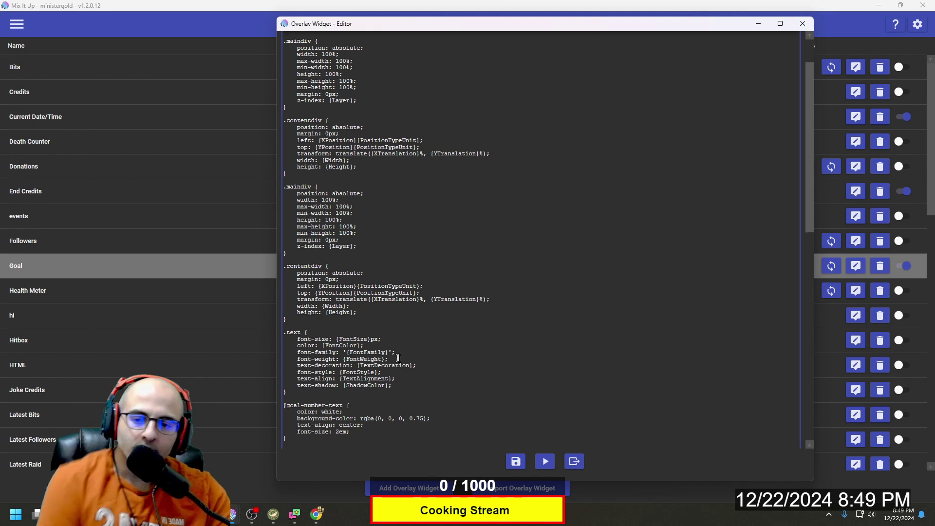
scroll(304, 399, "down", 1)
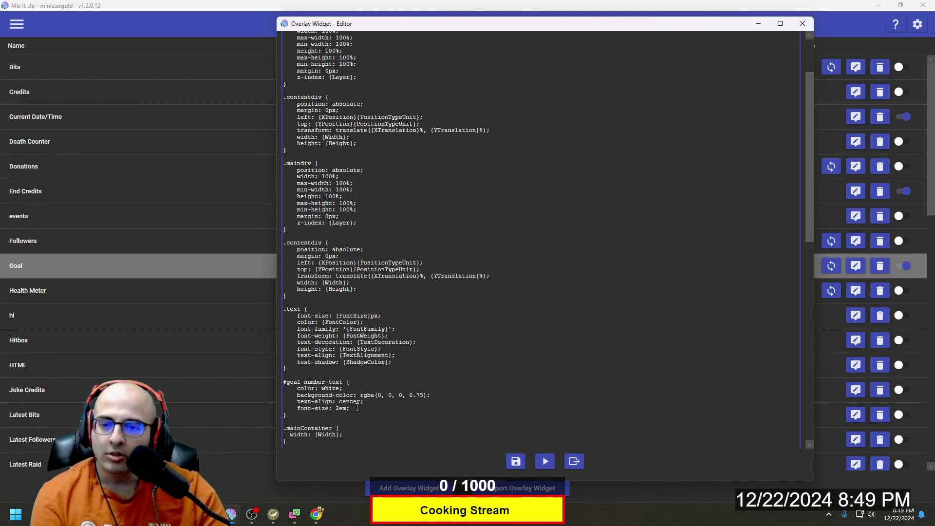
left_click_drag(317, 417, 277, 384)
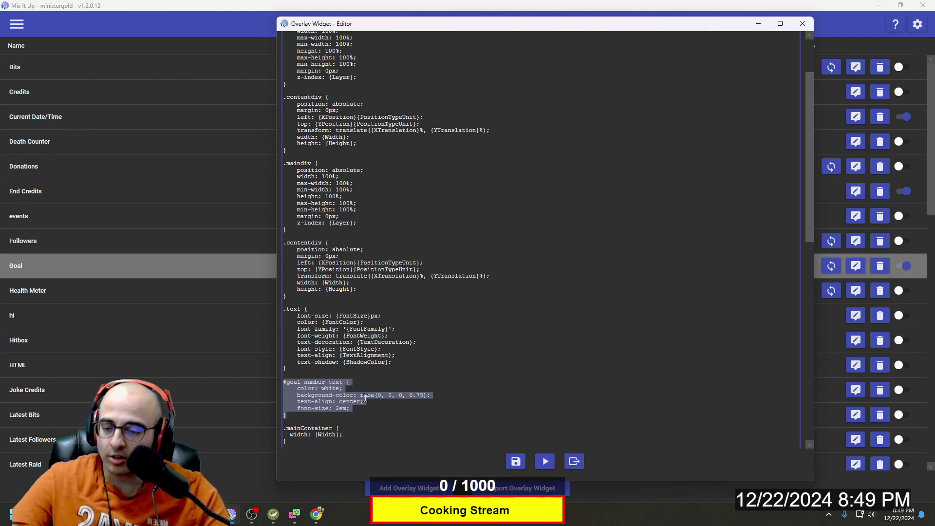
scroll(524, 442, "up", 3)
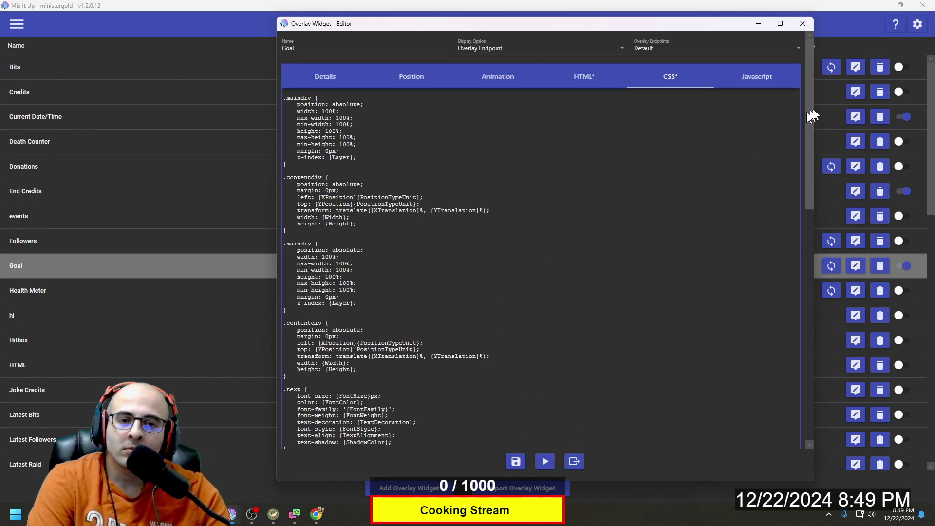
left_click(516, 462)
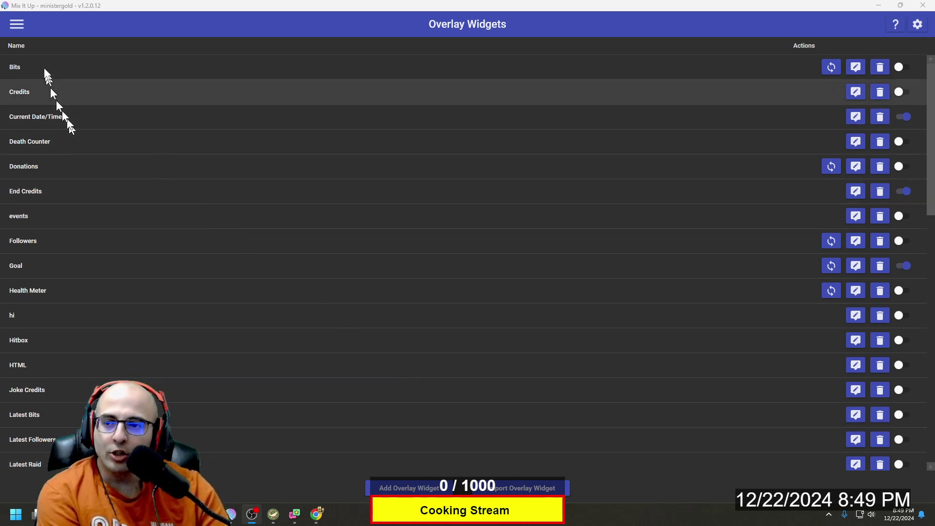
Expand the Tiltify entry on the Services page to review its connection details
left_click(16, 25)
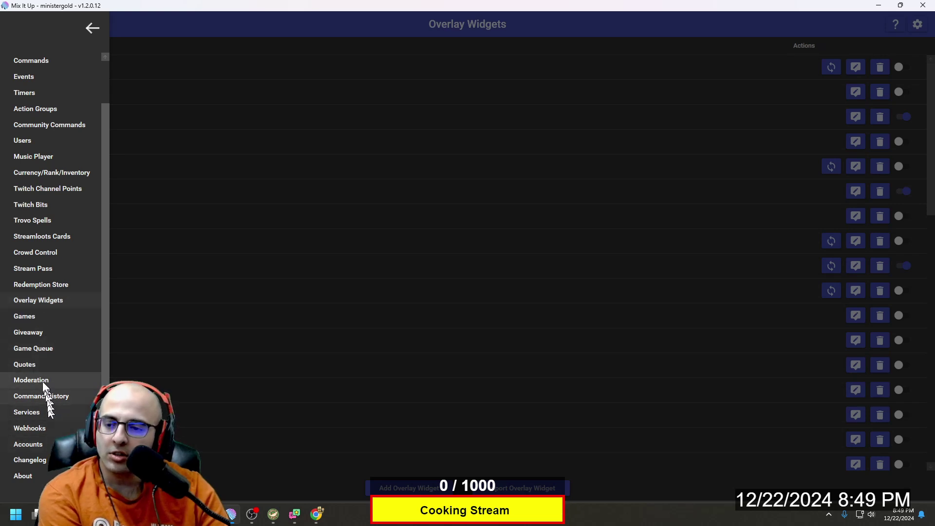
left_click(36, 413)
scroll(55, 315, "down", 8)
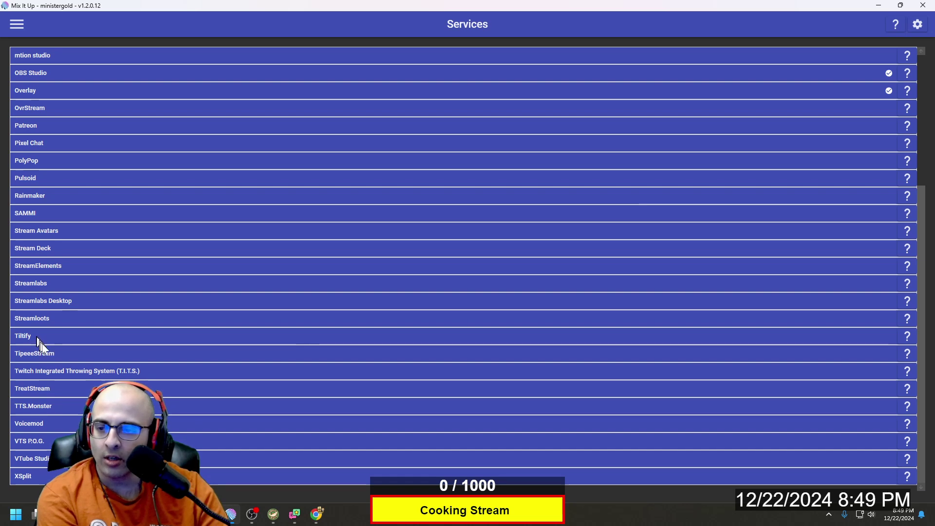
left_click(52, 340)
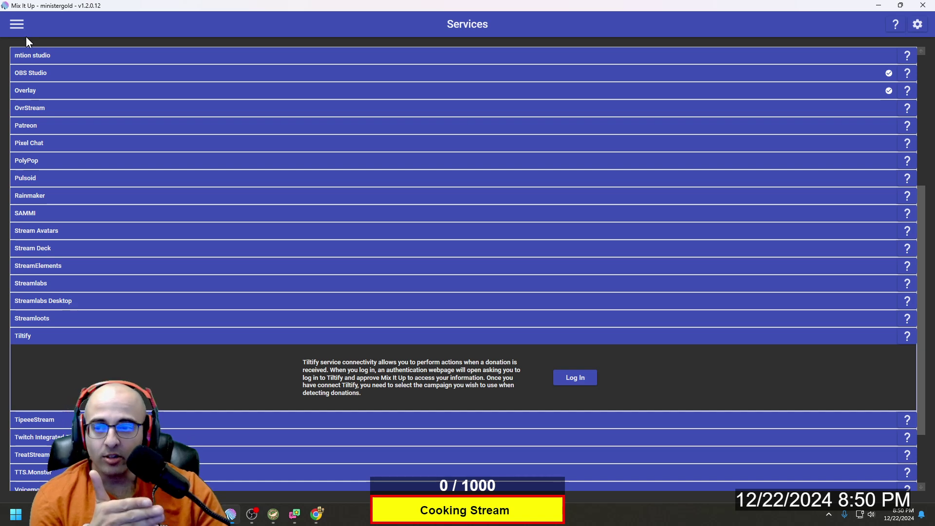
Start a new chat command from the Commands page
left_click(19, 25)
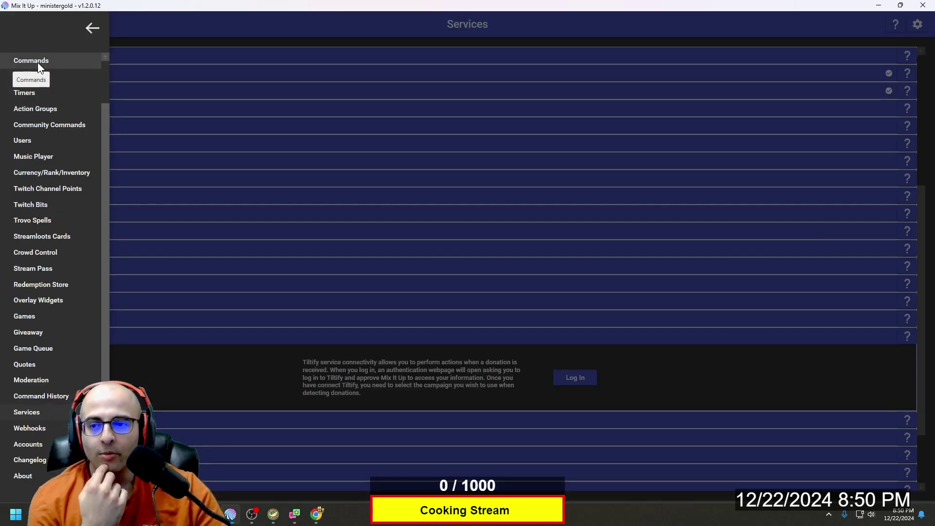
left_click(37, 62)
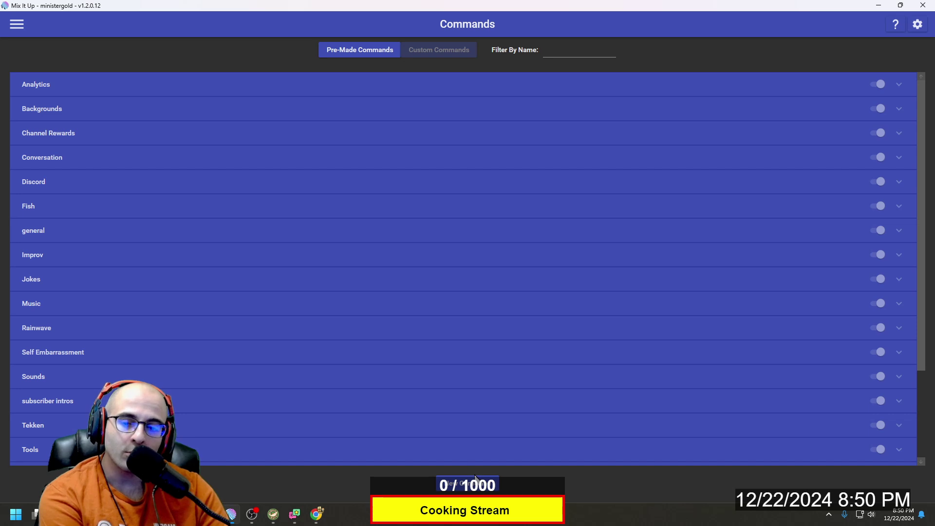
key("Escape")
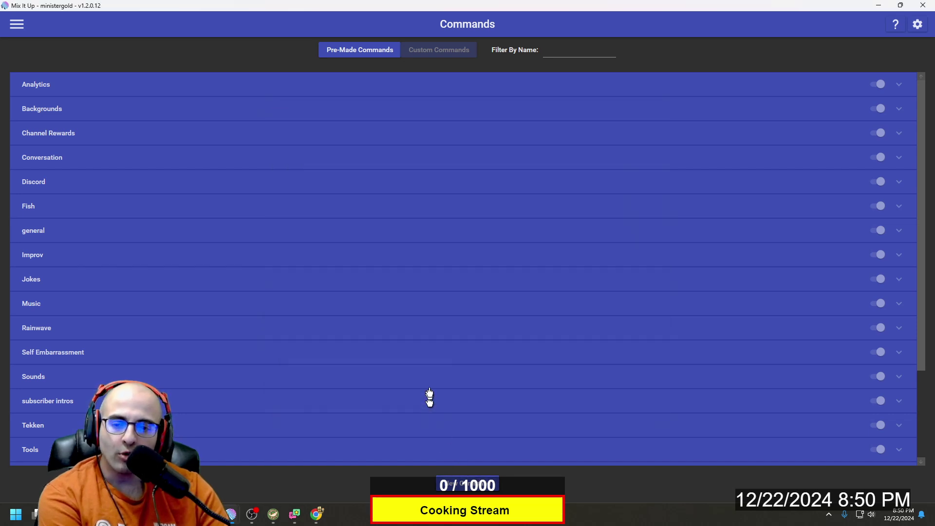
left_click(428, 399)
left_click(482, 491)
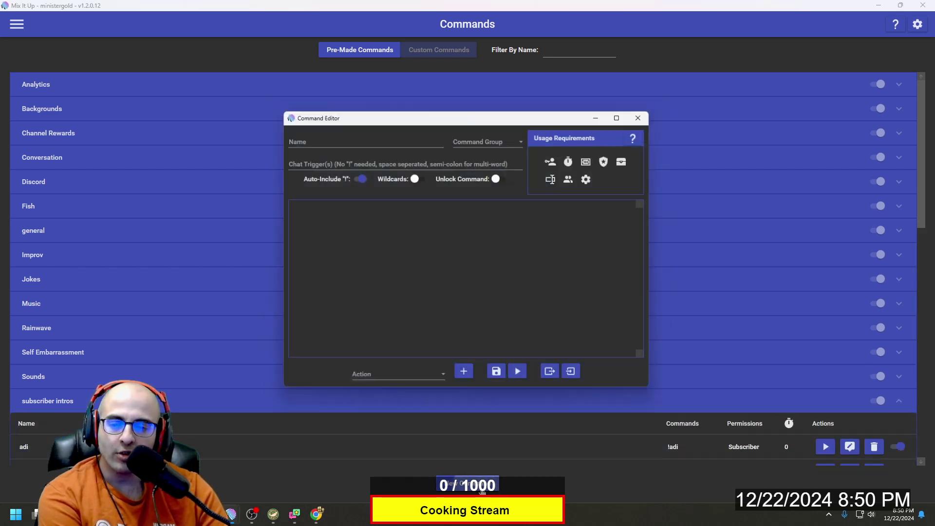
Add an Overlay (Images & Videos) action to the new chat command
left_click(434, 385)
scroll(426, 336, "down", 1)
scroll(409, 297, "down", 8)
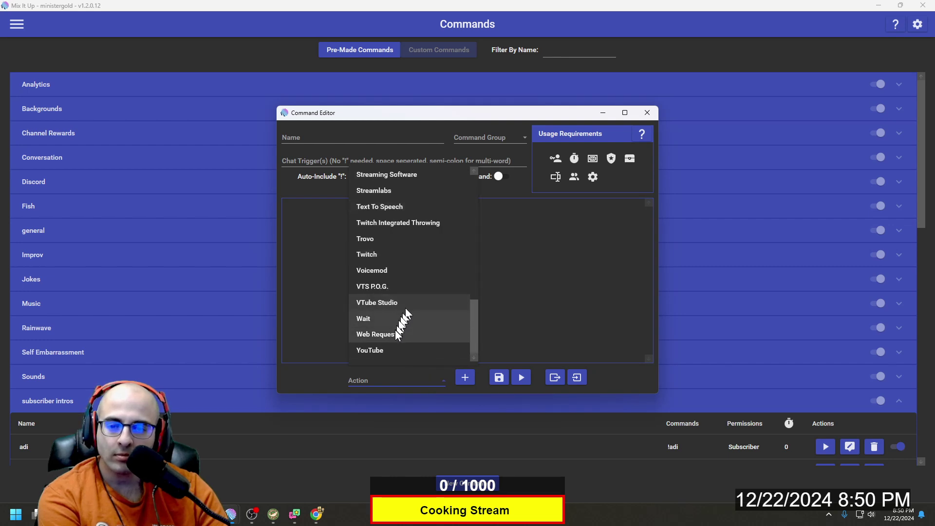
scroll(393, 303, "up", 5)
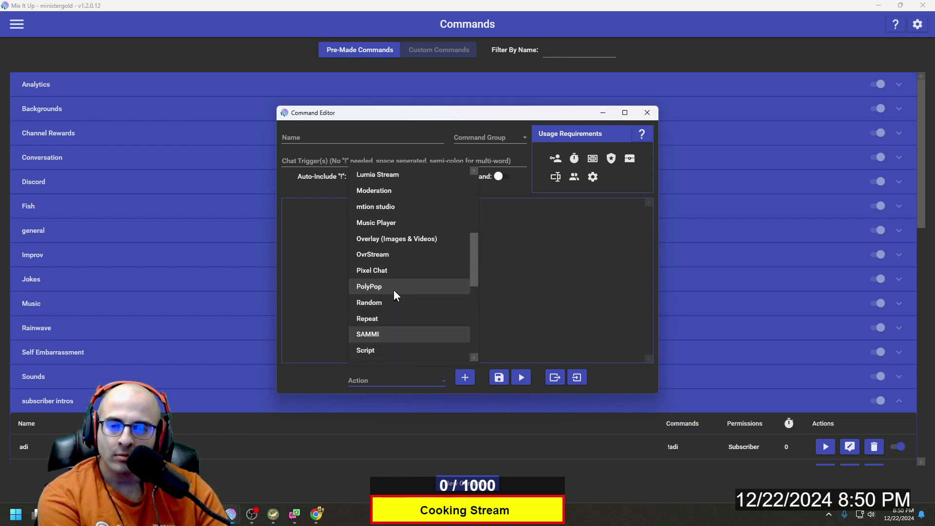
left_click(405, 239)
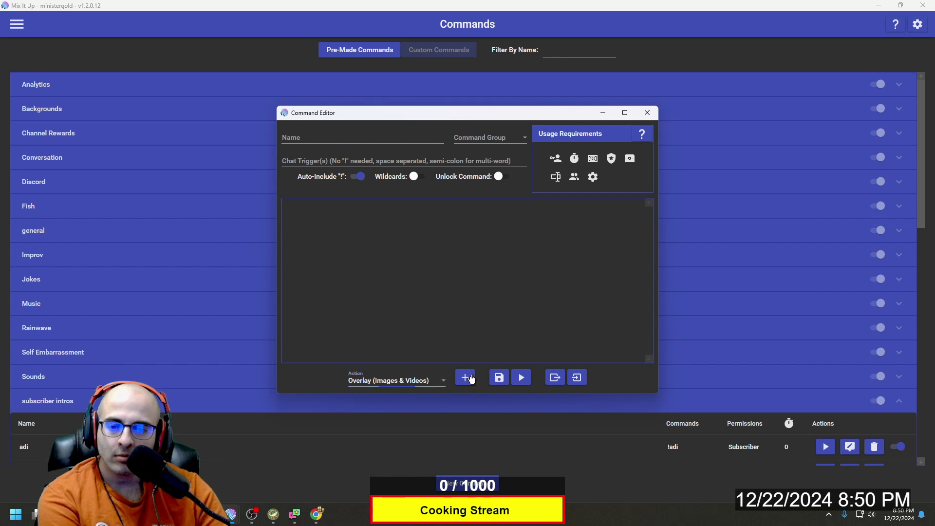
left_click(465, 377)
Configure the overlay action as Add To Goal for the Goal widget and open its Amount for entry
left_click(321, 243)
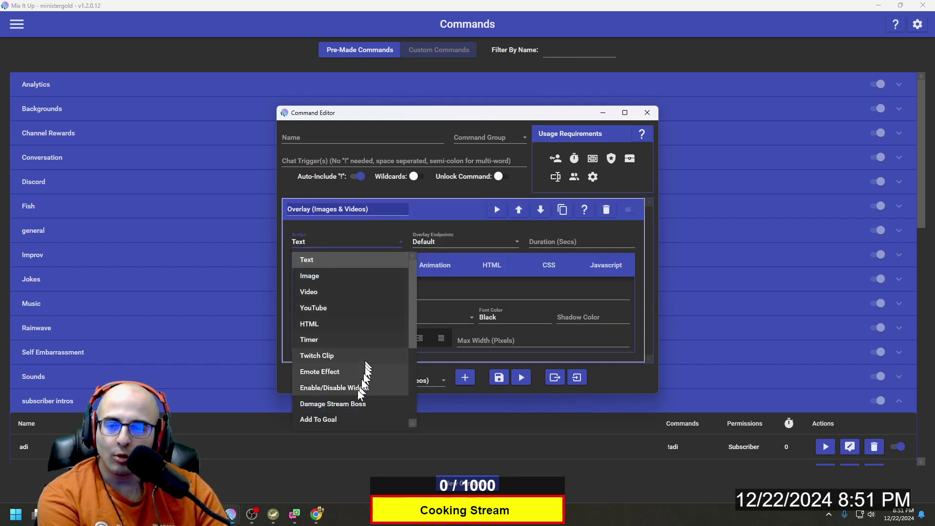
scroll(357, 383, "down", 3)
scroll(354, 384, "up", 2)
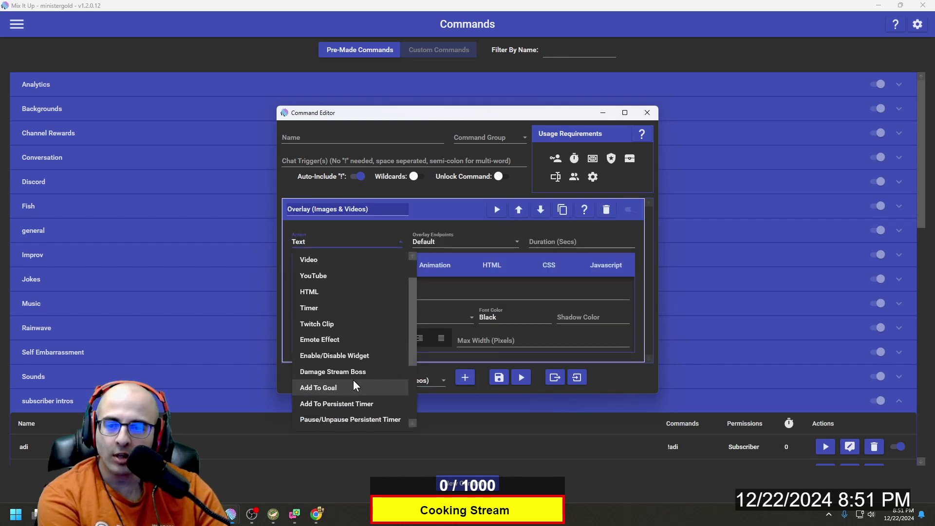
left_click(344, 386)
left_click(338, 264)
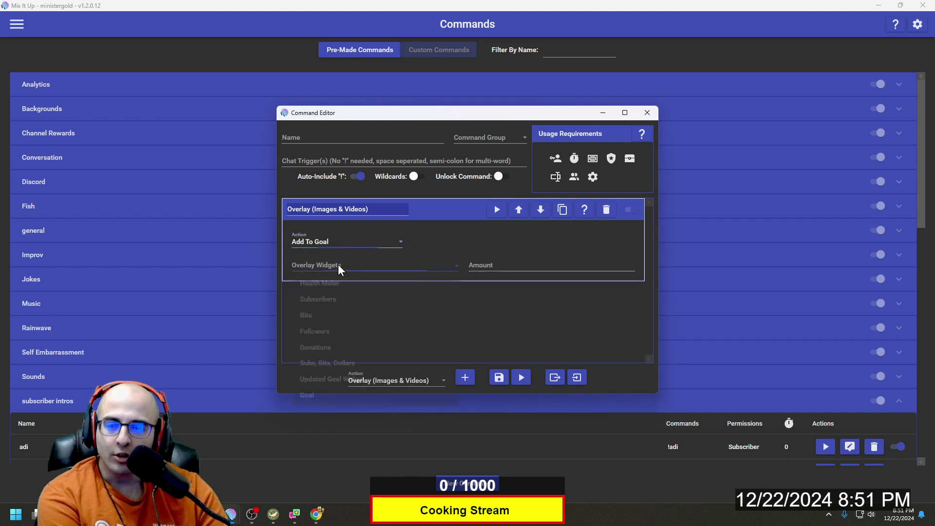
left_click(317, 396)
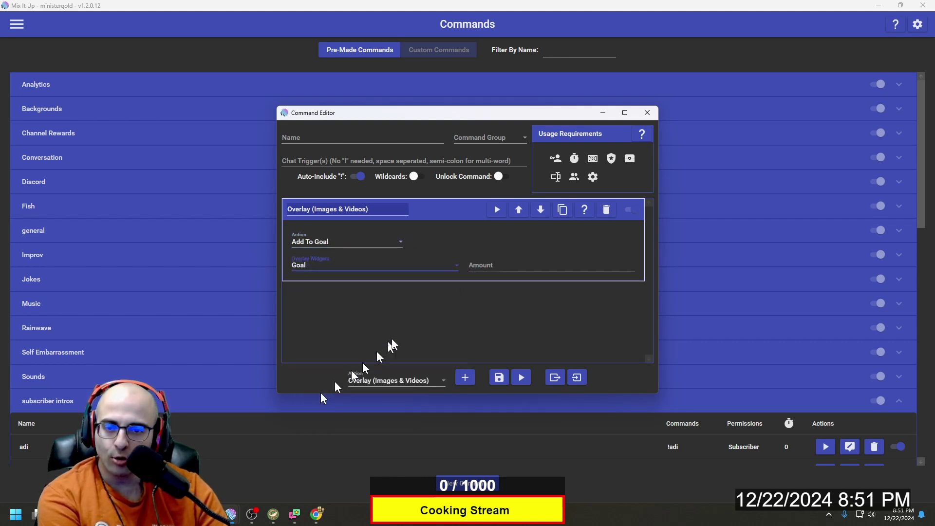
left_click(489, 267)
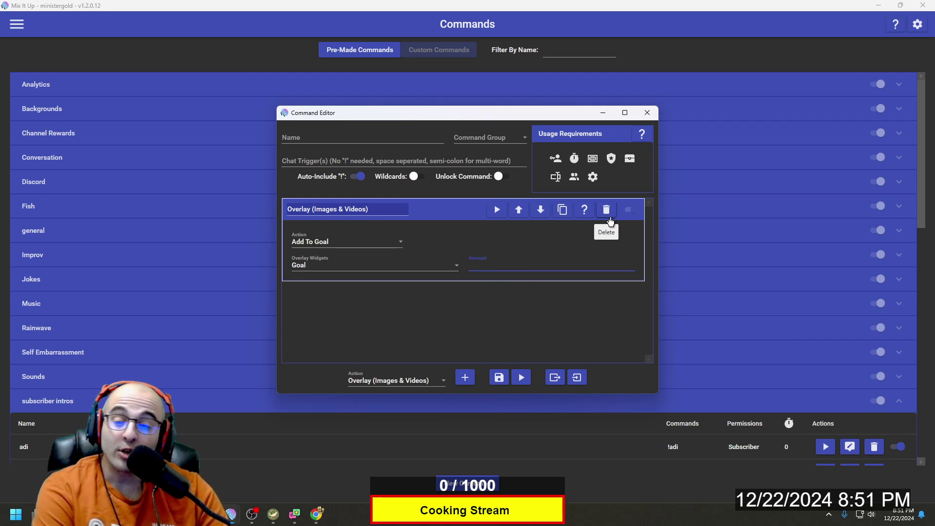
Switch to Chrome and examine the donation special identifiers on the Mix It Up Wiki, including $latestdonationamount, $donationamount and $donationamountnumber
key("alt+Tab")
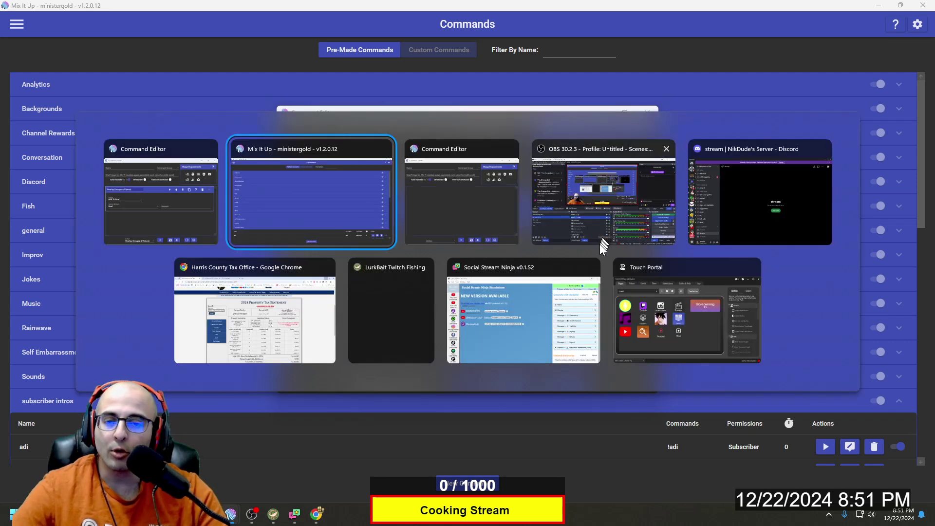
key("Tab")
key("Tab")
key("shift+Tab")
key("shift+Tab")
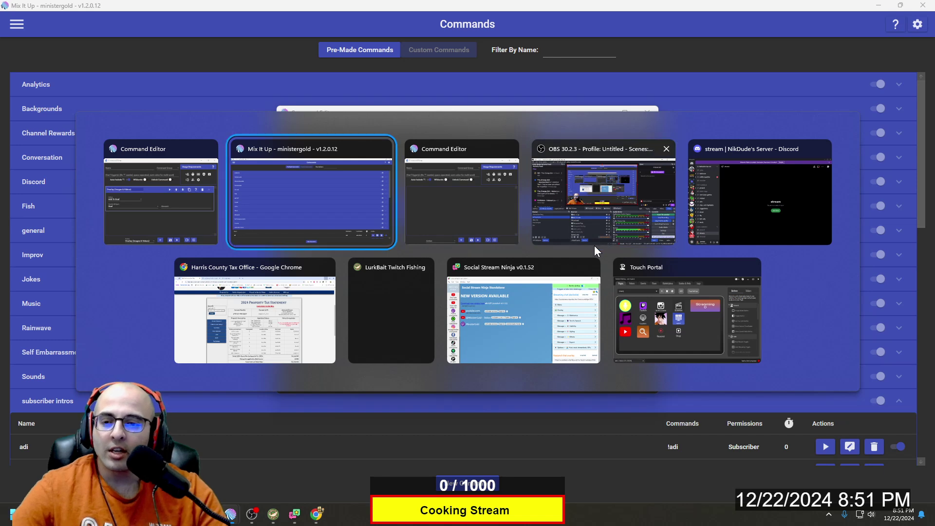
left_click(298, 345)
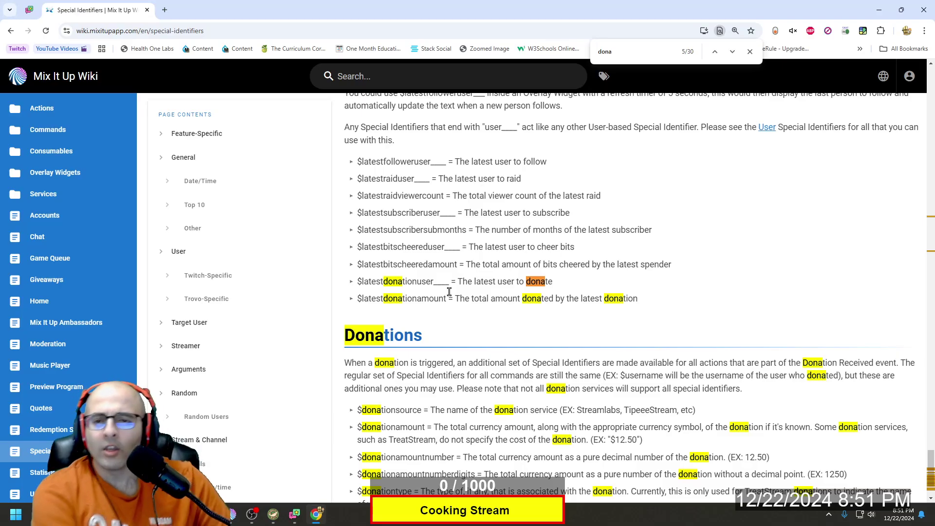
scroll(448, 302, "down", 2)
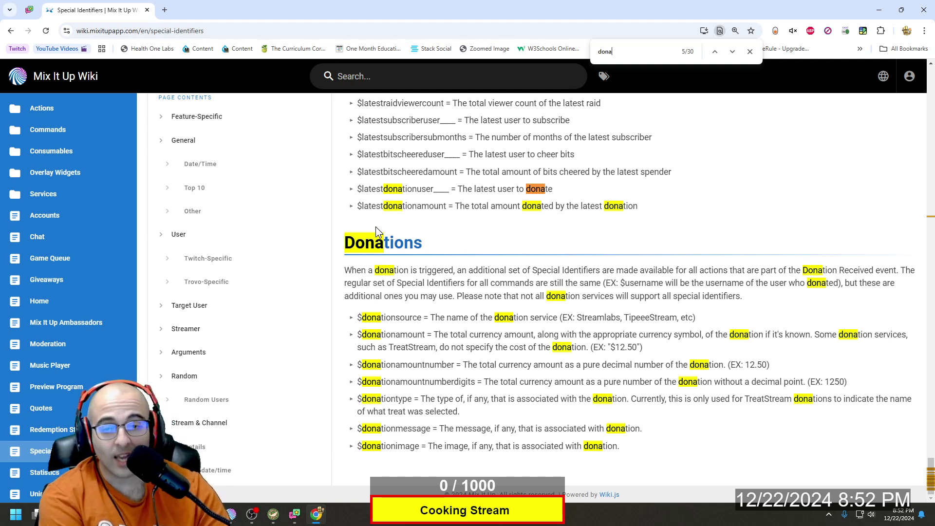
left_click_drag(358, 209, 443, 204)
left_click(384, 312)
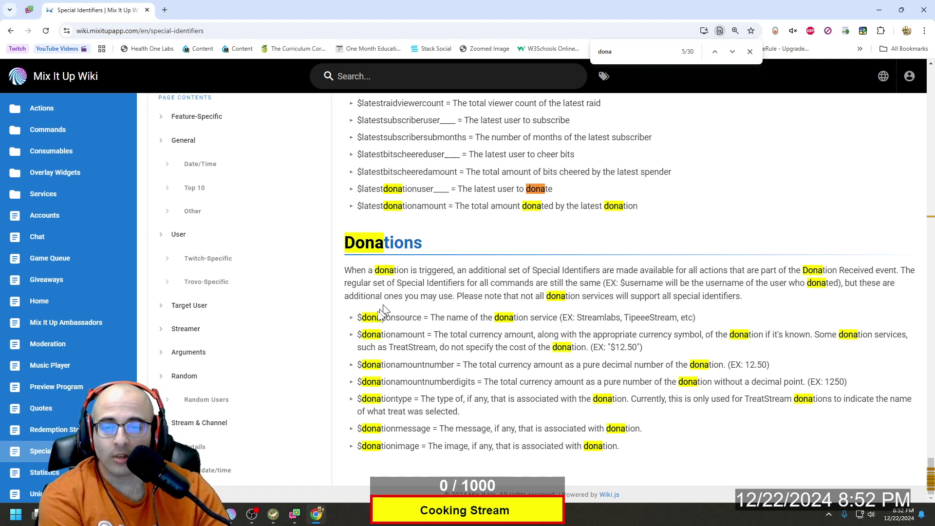
left_click_drag(359, 333, 427, 334)
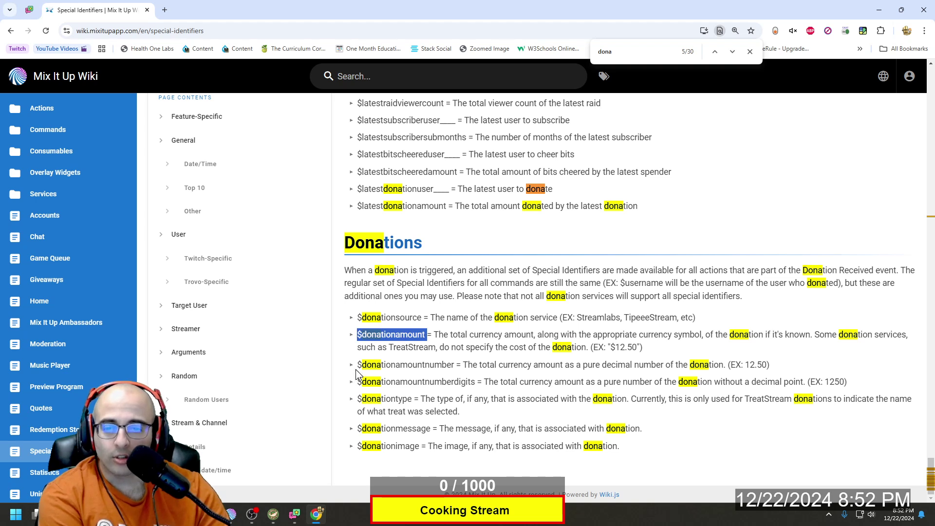
left_click_drag(358, 365, 452, 367)
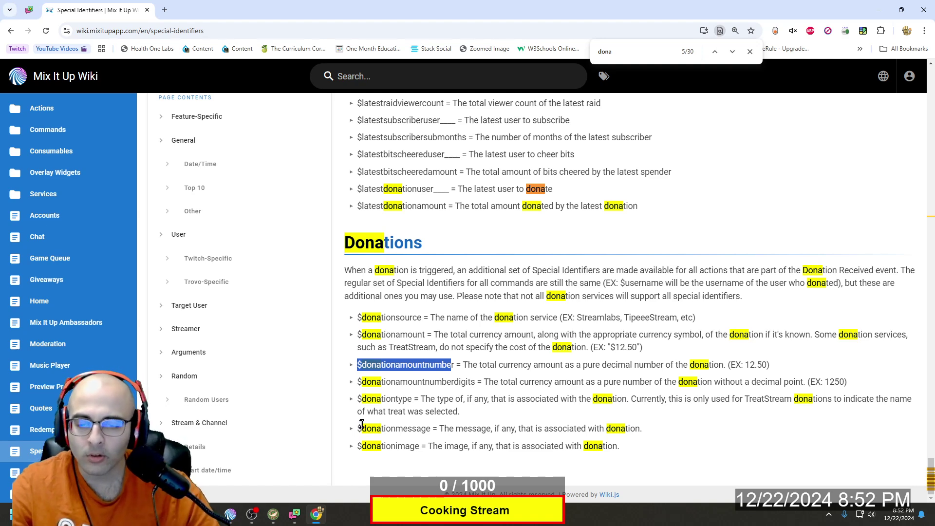
Switch back from Chrome to the main Mix It Up window showing the Commands page
key("alt+Tab")
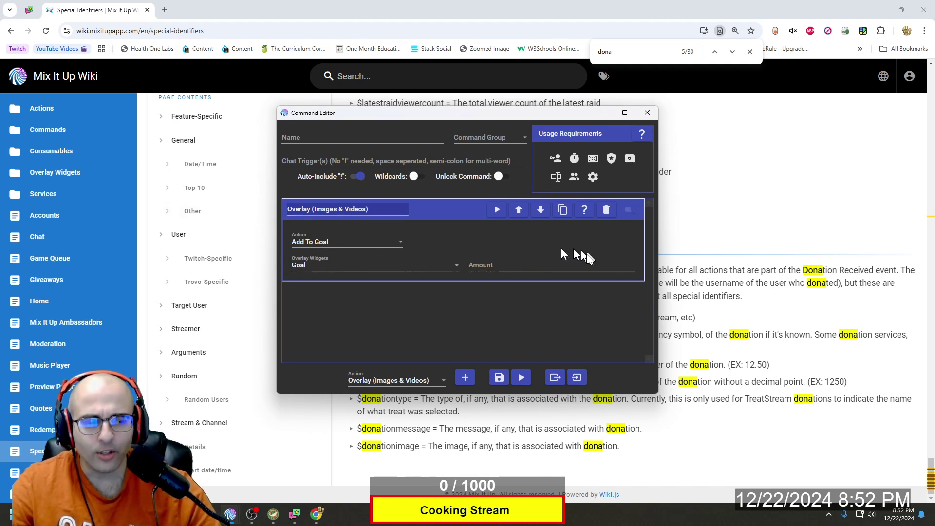
key("alt+Tab")
left_click(534, 234)
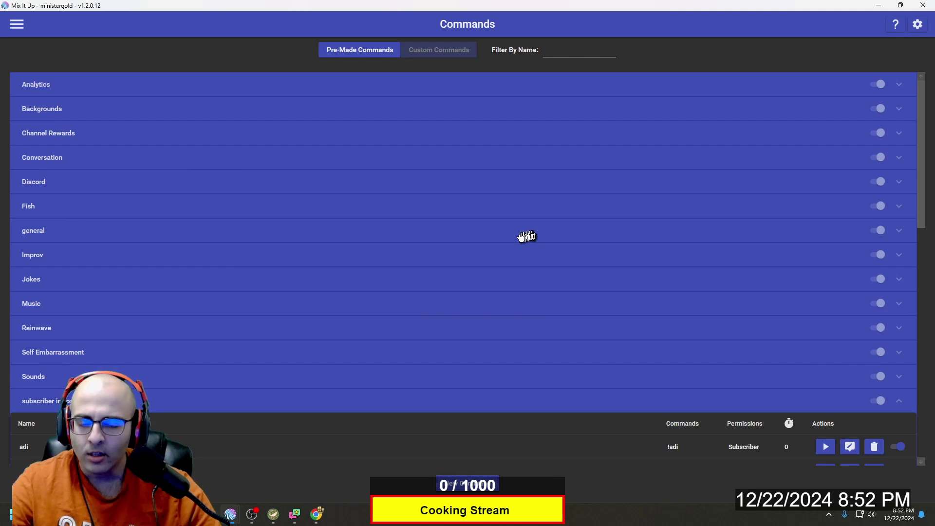